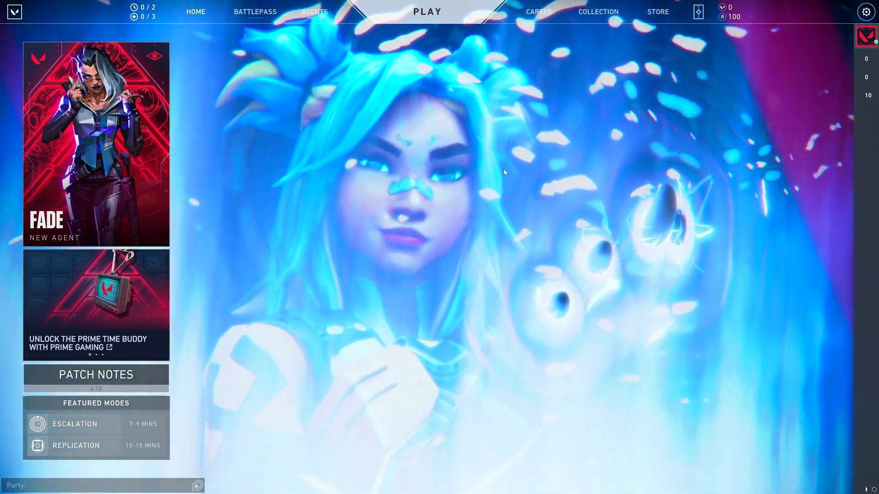
Open the Valorant game menu from the home screen with Escape
{"action": "key", "text": "Escape"}
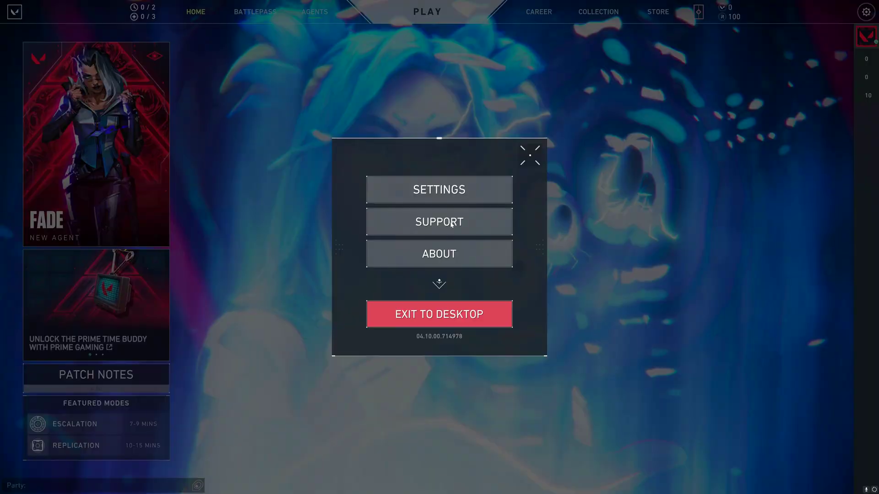
Set Valorant's voice chat input to Microphone (AT2020USB+) and raise mic volume near maximum
{"action": "left_click", "coordinate": [433, 190]}
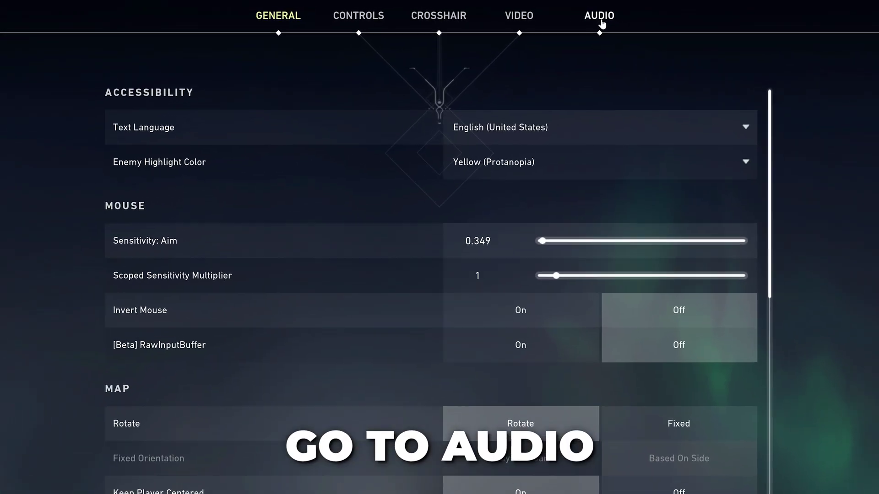
{"action": "left_click", "coordinate": [601, 21]}
{"action": "left_click", "coordinate": [447, 65]}
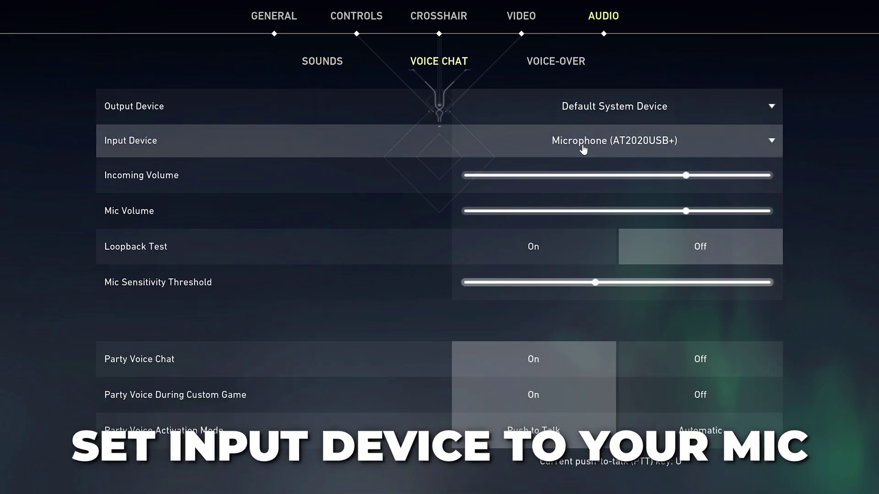
{"action": "left_click", "coordinate": [644, 143]}
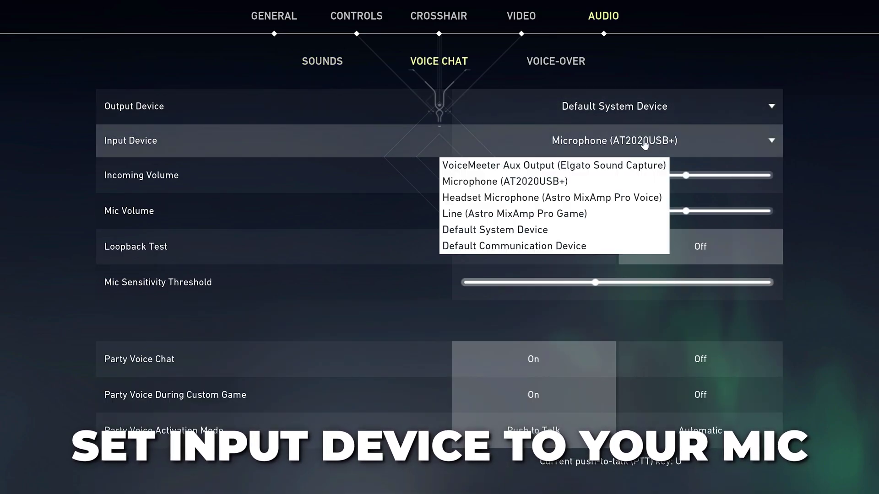
{"action": "left_click", "coordinate": [667, 143]}
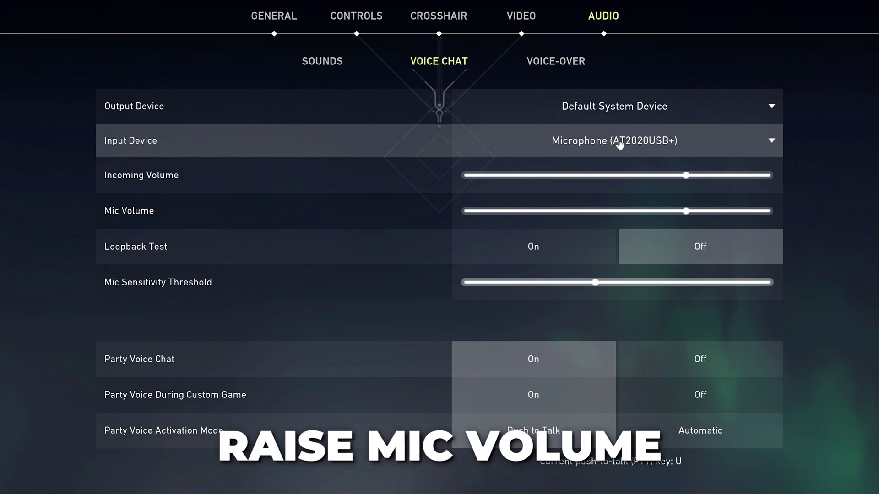
{"action": "left_click_drag", "start_coordinate": [686, 211], "coordinate": [705, 211]}
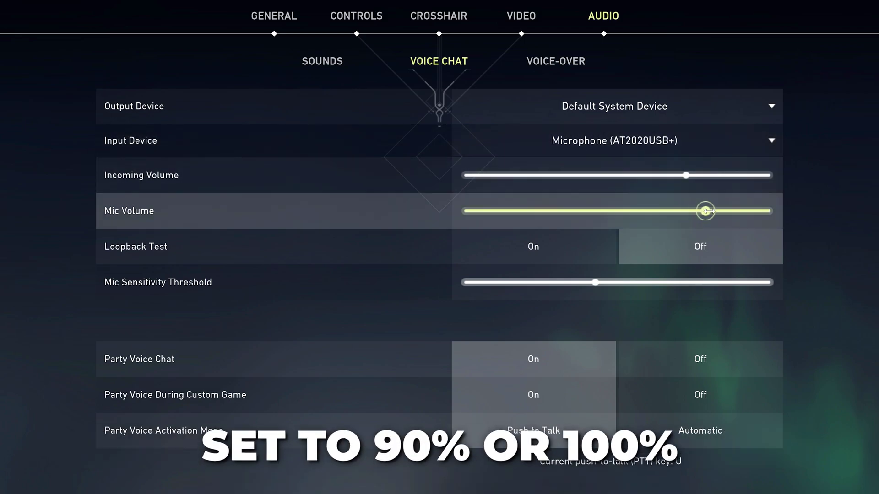
{"action": "scroll", "coordinate": [778, 213], "scroll_direction": "down", "scroll_amount": 2}
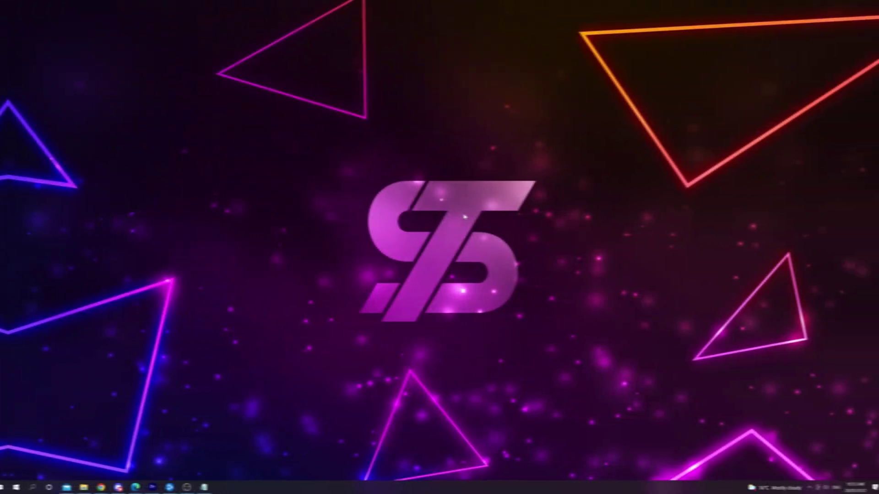
Choose the AT2020USB+ microphone as the input device in Windows Sound settings
{"action": "key", "text": "super"}
{"action": "type", "text": "so"}
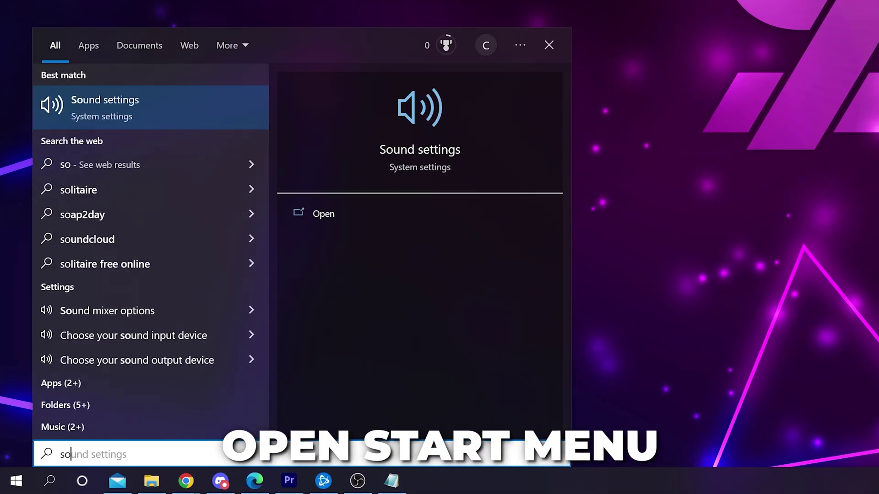
{"action": "type", "text": "und"}
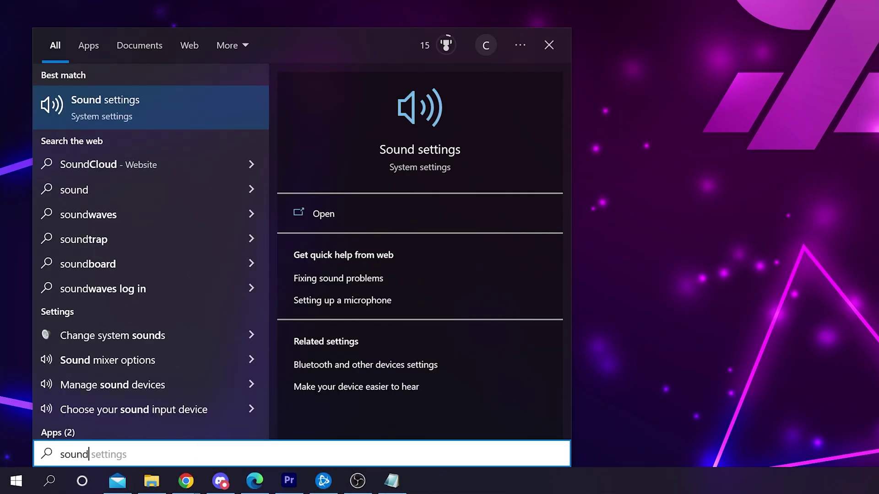
{"action": "key", "text": "Return"}
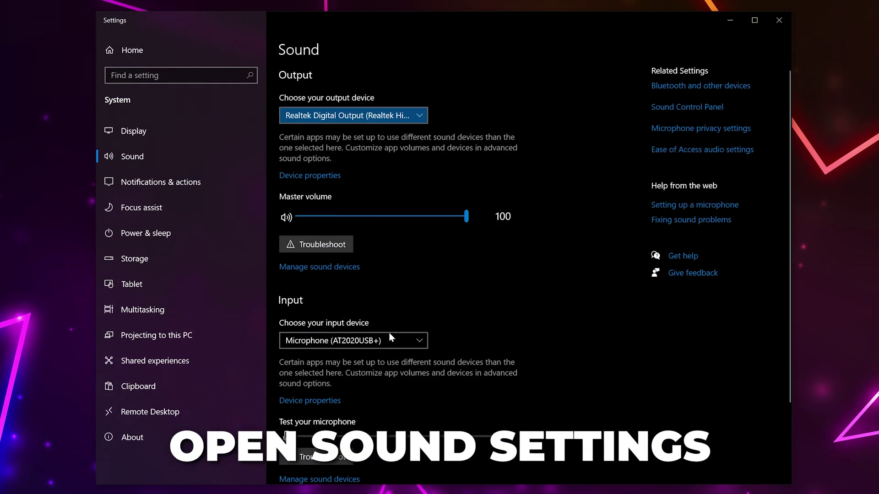
{"action": "left_click", "coordinate": [380, 339]}
{"action": "left_click", "coordinate": [401, 344]}
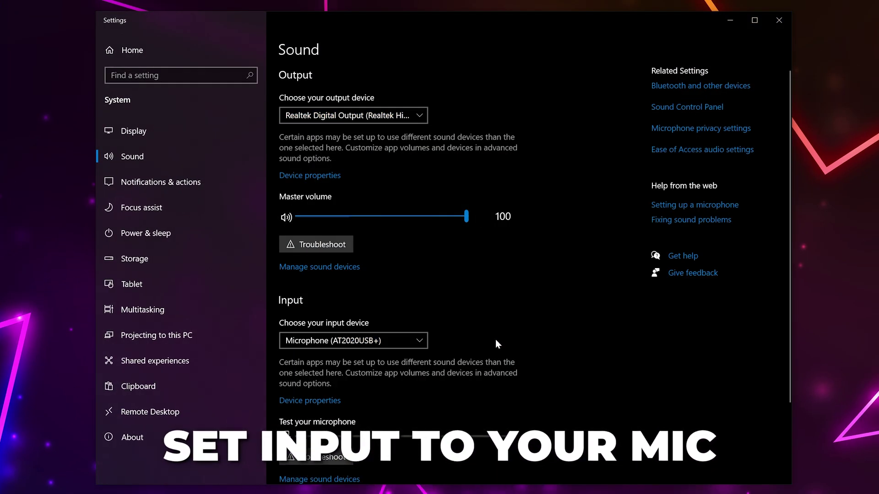
Bring up the Levels properties of the AT2020USB+ recording microphone in Sound control panel
{"action": "left_click", "coordinate": [673, 108]}
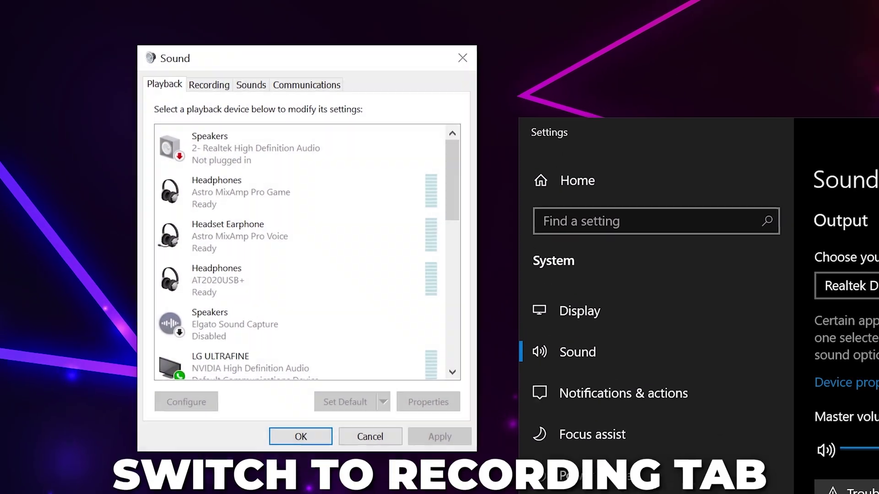
{"action": "left_click", "coordinate": [208, 89]}
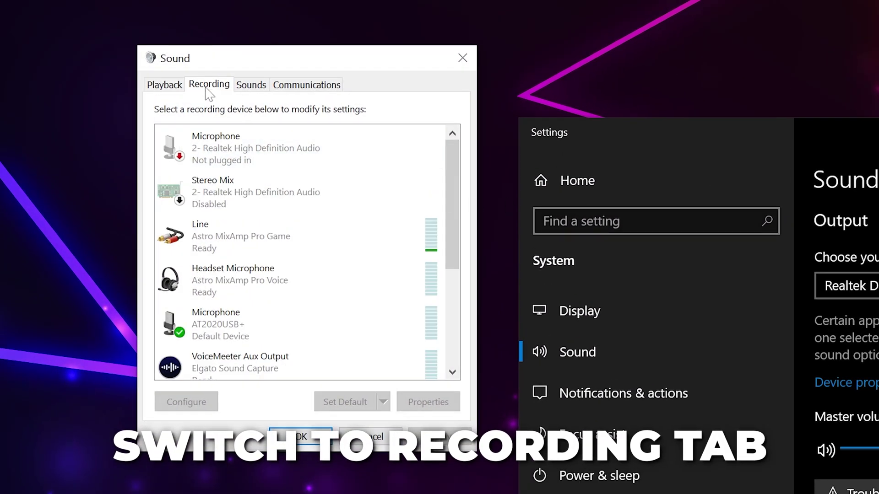
{"action": "right_click", "coordinate": [236, 320]}
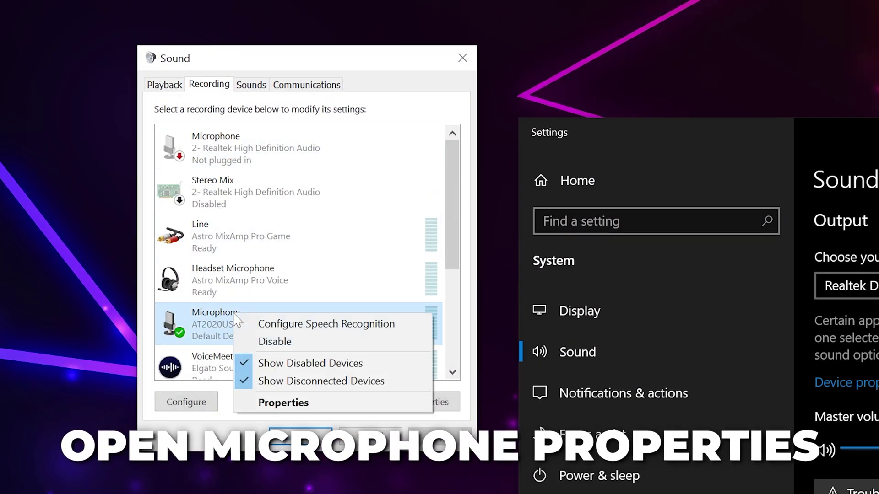
{"action": "left_click", "coordinate": [282, 403]}
{"action": "left_click", "coordinate": [257, 115]}
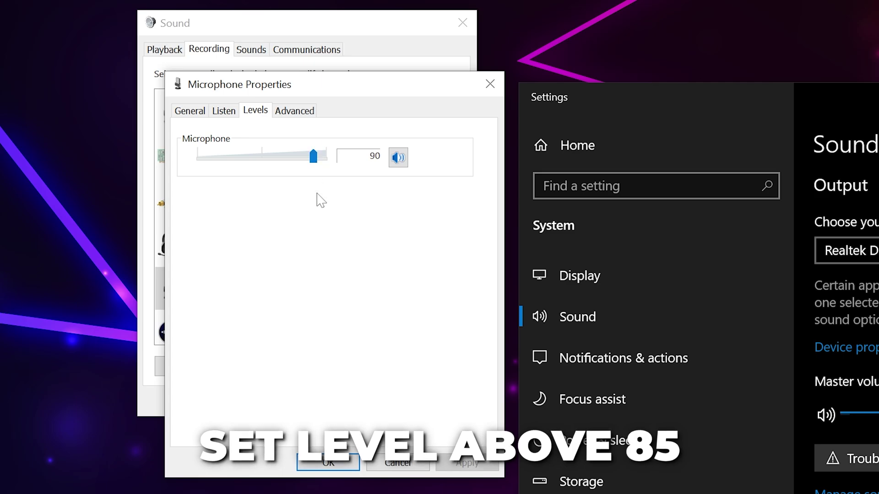
Confirm the 90 mic level, verify app microphone access is allowed, and close Settings
{"action": "left_click", "coordinate": [328, 463]}
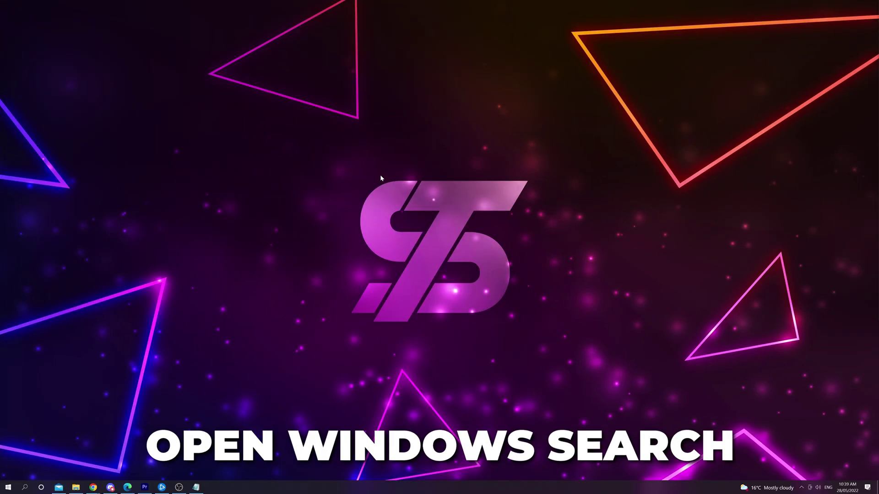
{"action": "key", "text": "super"}
{"action": "type", "text": "priv"}
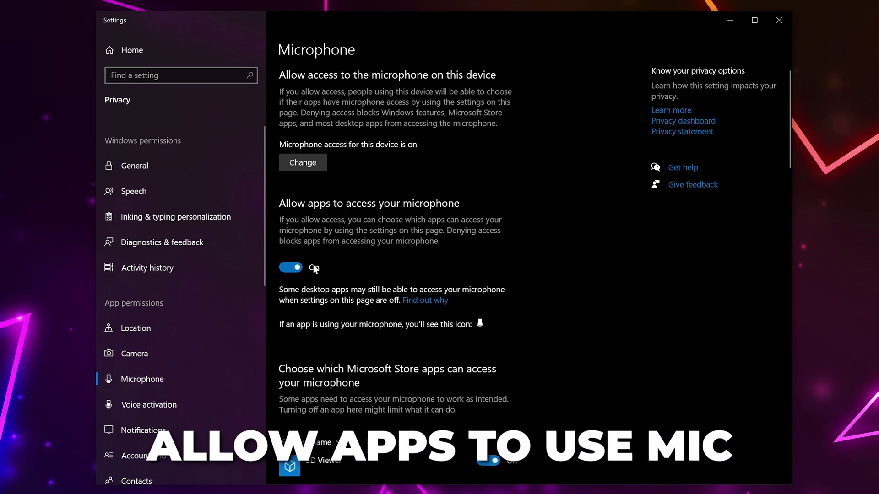
{"action": "scroll", "coordinate": [314, 269], "scroll_direction": "down", "scroll_amount": 3}
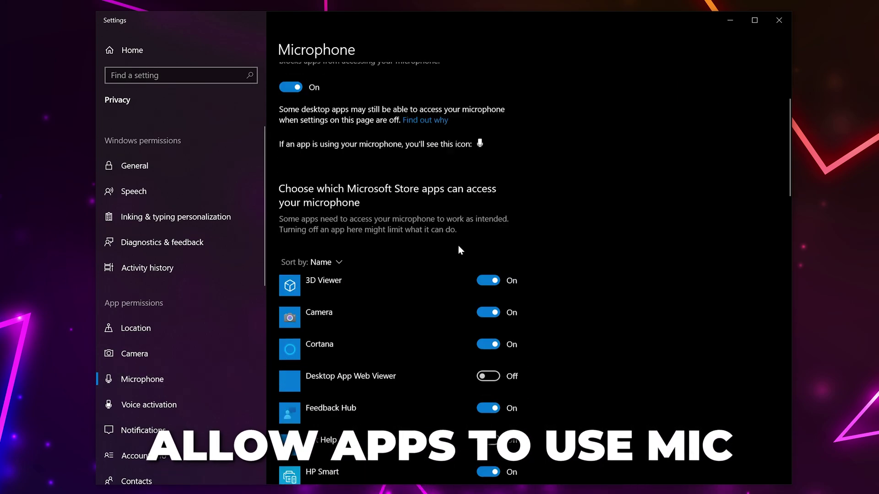
{"action": "scroll", "coordinate": [302, 289], "scroll_direction": "down", "scroll_amount": 6}
{"action": "scroll", "coordinate": [290, 311], "scroll_direction": "down", "scroll_amount": 3}
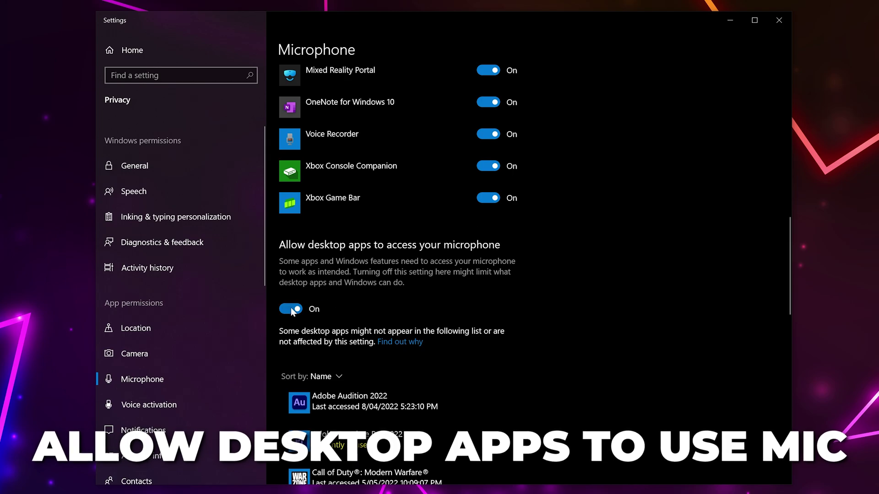
{"action": "left_click", "coordinate": [779, 20]}
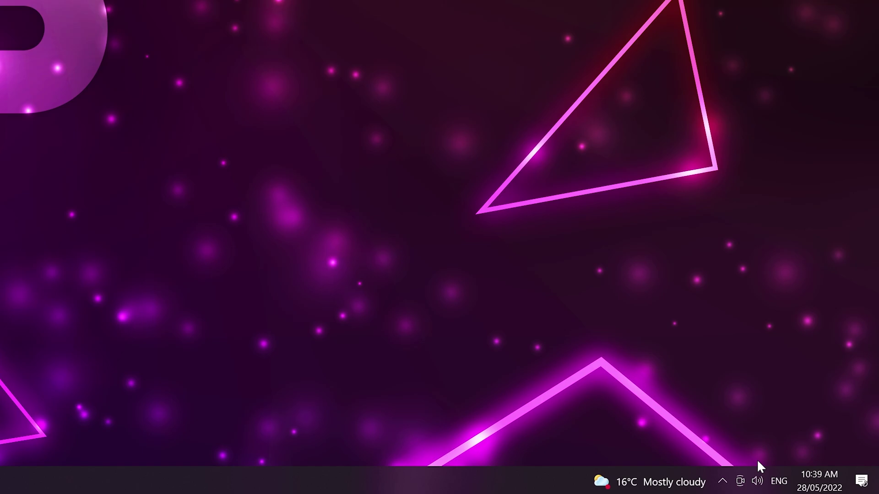
{"action": "right_click", "coordinate": [818, 488]}
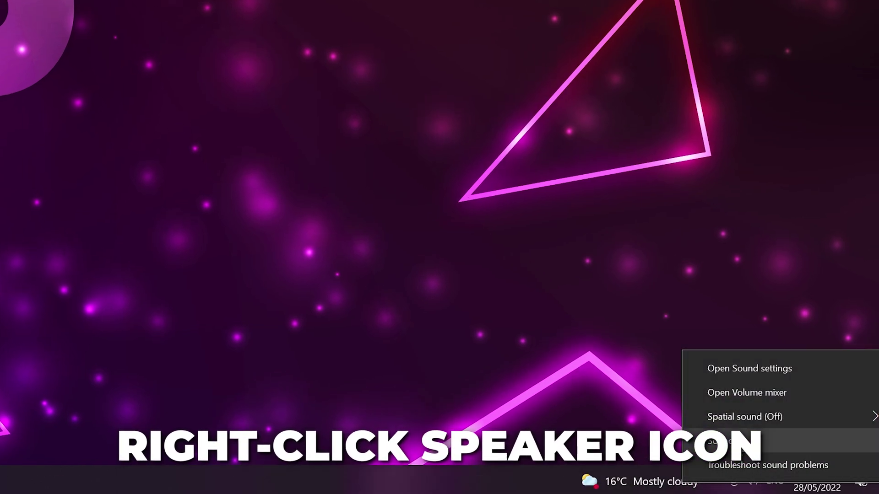
{"action": "left_click", "coordinate": [733, 439]}
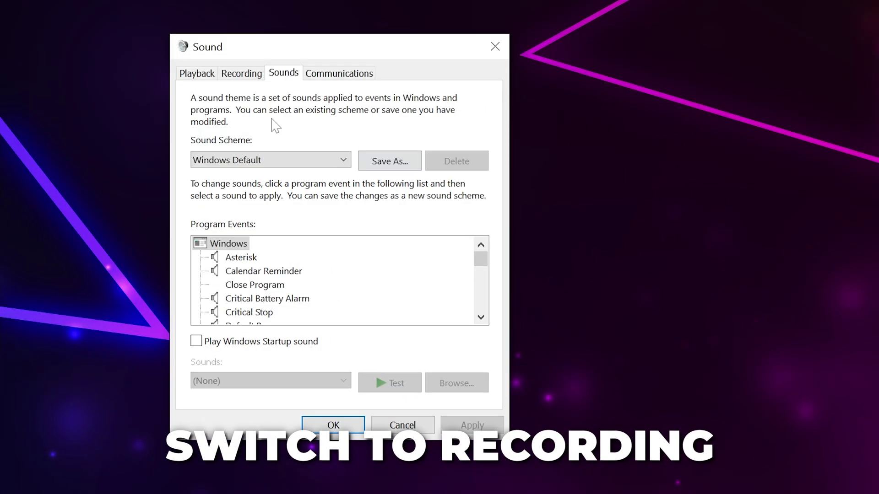
{"action": "left_click", "coordinate": [241, 73]}
{"action": "left_click", "coordinate": [275, 322]}
{"action": "right_click", "coordinate": [277, 310]}
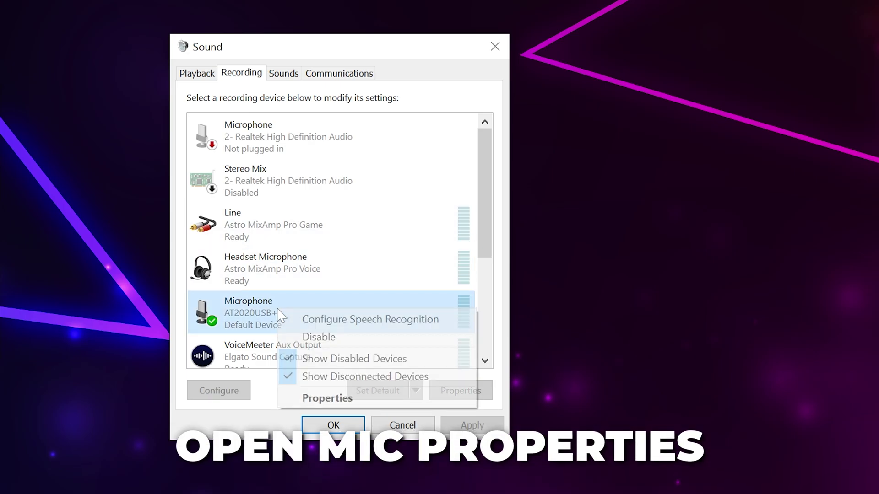
{"action": "left_click", "coordinate": [323, 397]}
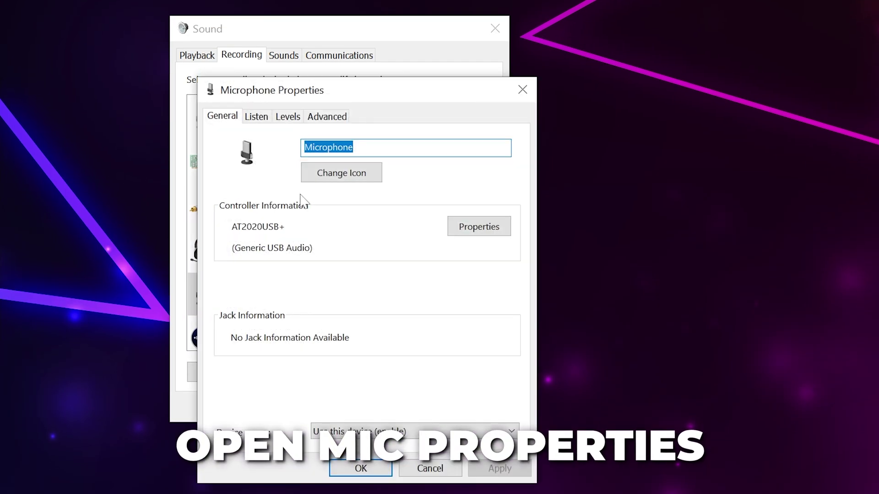
{"action": "left_click", "coordinate": [316, 118]}
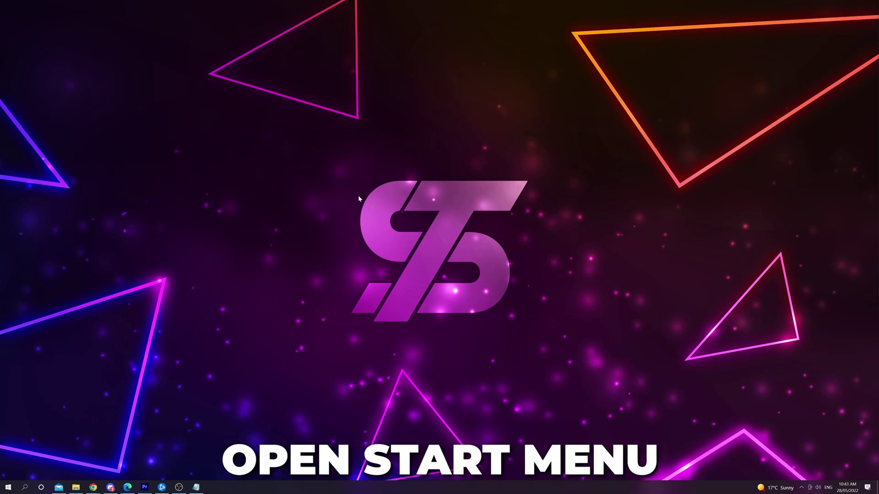
Search automatically for a newer AT2020USB+ driver, confirming the best driver is already installed
{"action": "key", "text": "super"}
{"action": "type", "text": "device"}
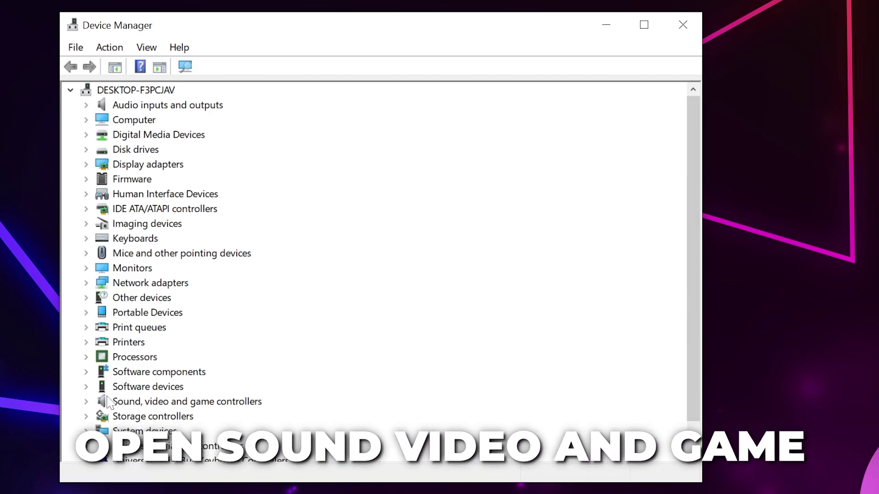
{"action": "left_click", "coordinate": [87, 402]}
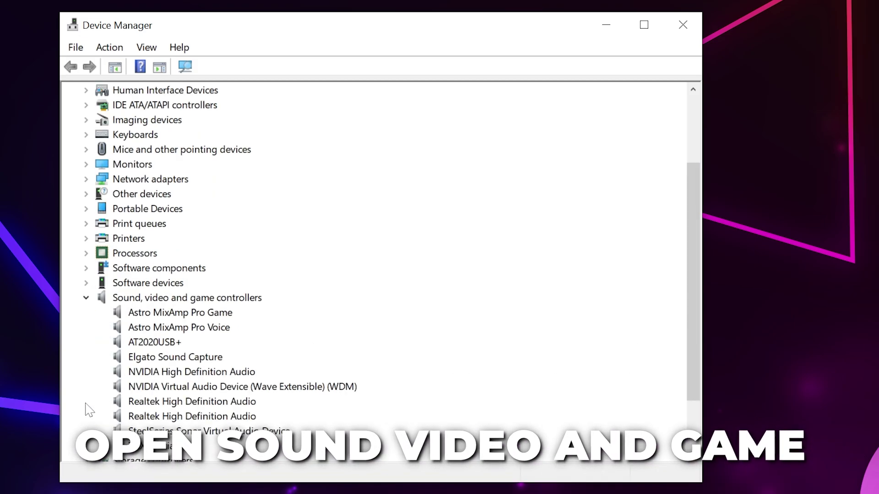
{"action": "right_click", "coordinate": [165, 342]}
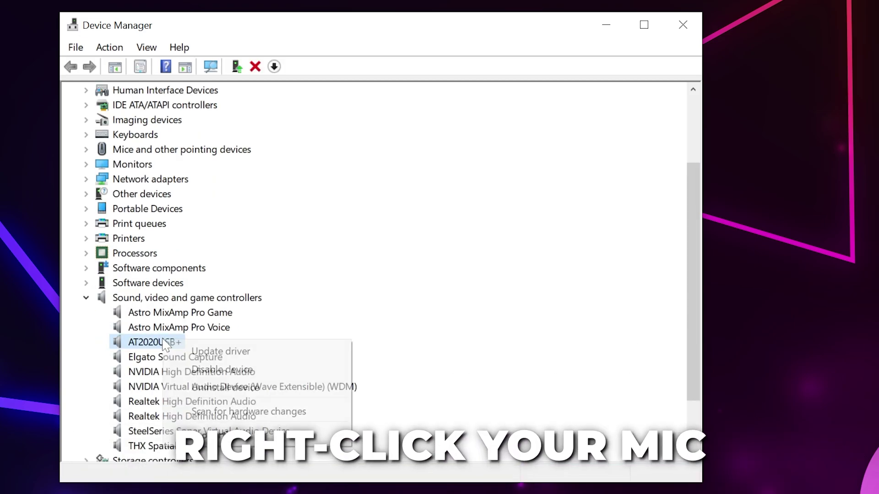
{"action": "left_click", "coordinate": [235, 351]}
{"action": "left_click", "coordinate": [291, 224]}
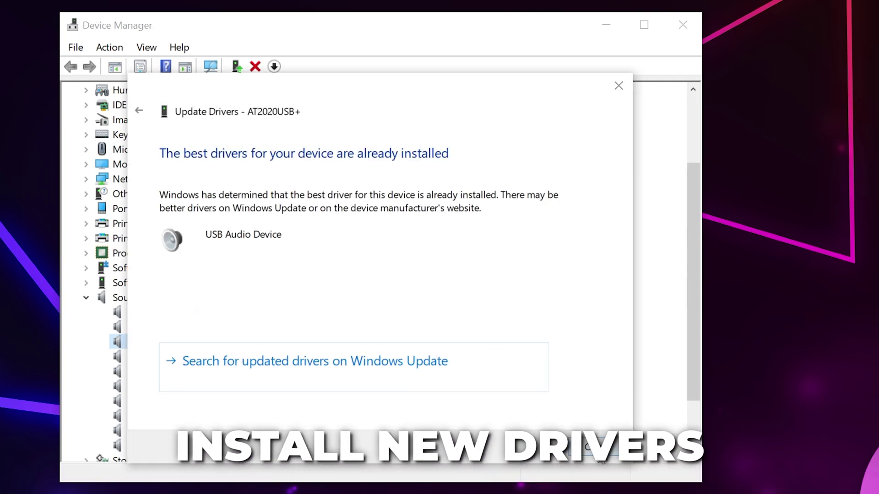
{"action": "left_click", "coordinate": [599, 454]}
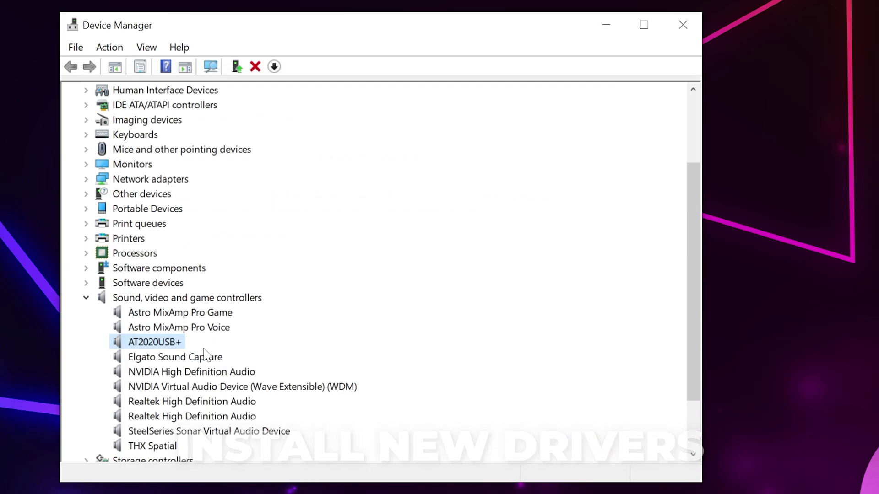
Dismiss the AT2020USB+ context menu without uninstalling, then scan for hardware changes
{"action": "right_click", "coordinate": [159, 345]}
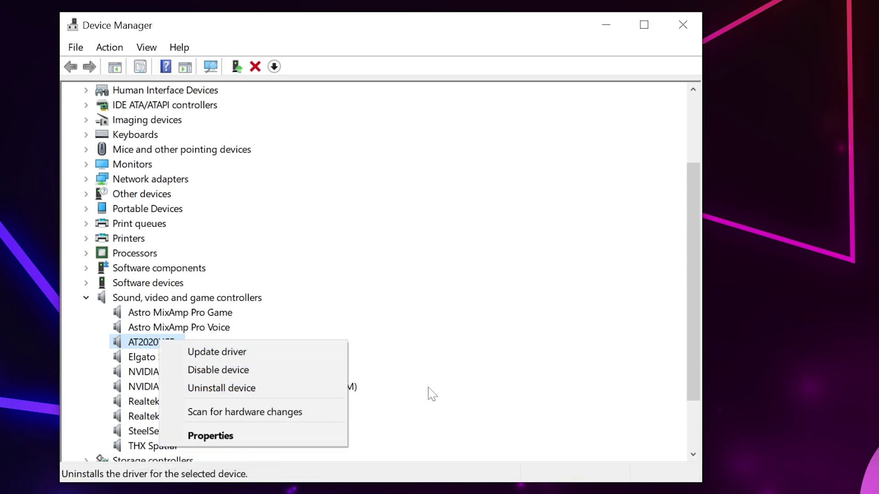
{"action": "left_click", "coordinate": [527, 391]}
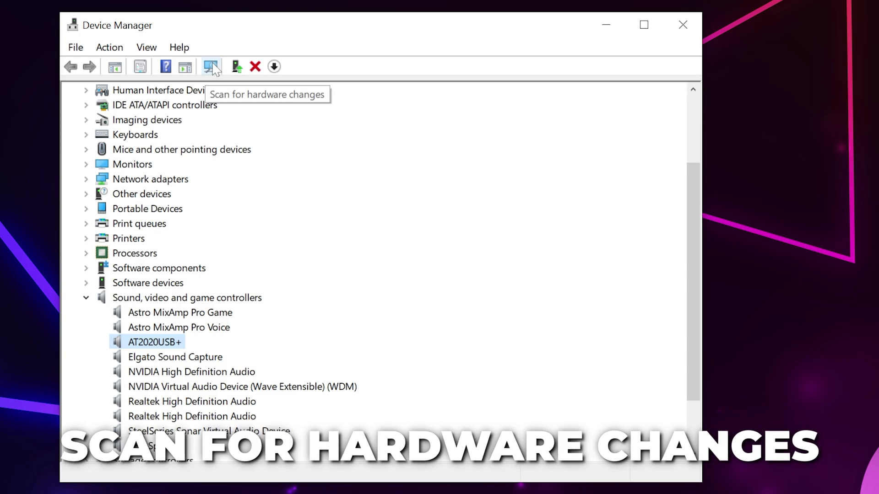
{"action": "left_click", "coordinate": [212, 67]}
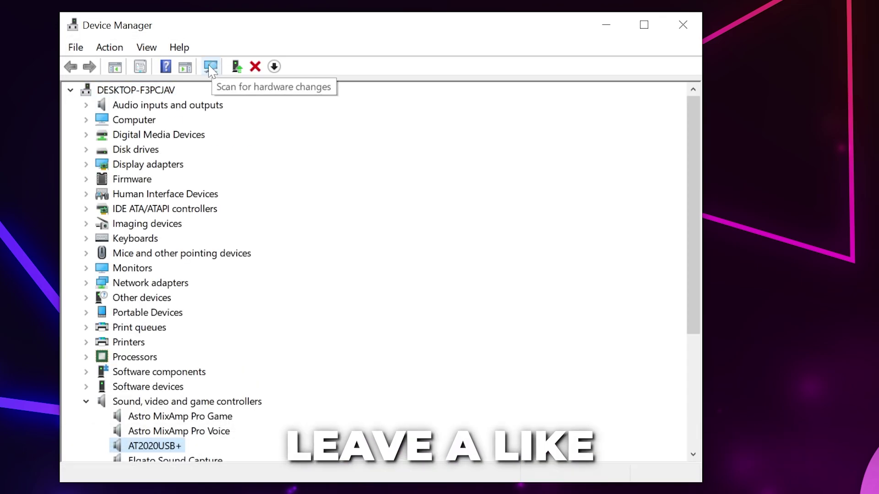